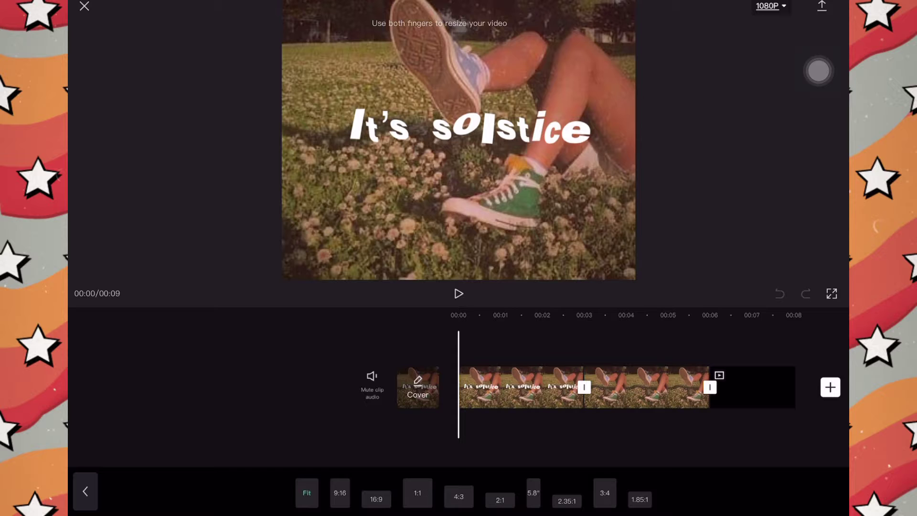
Reframe the video to 16:9 and bring up text tools at about 00:04
{"action": "left_click", "coordinate": [520, 386]}
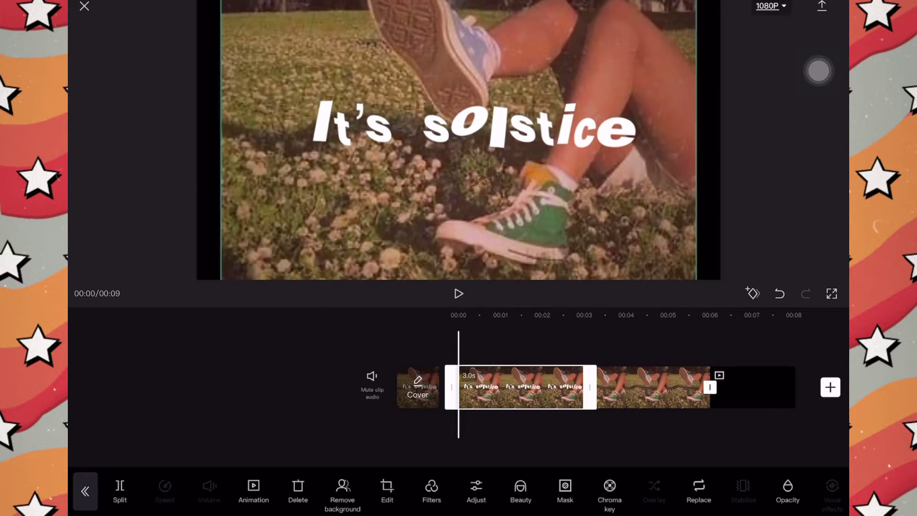
{"action": "left_click", "coordinate": [654, 387]}
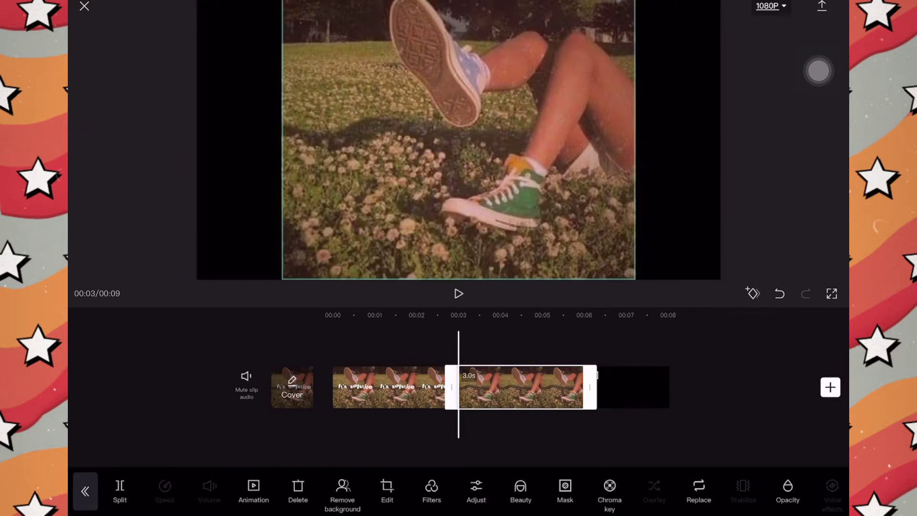
{"action": "left_click", "coordinate": [85, 490]}
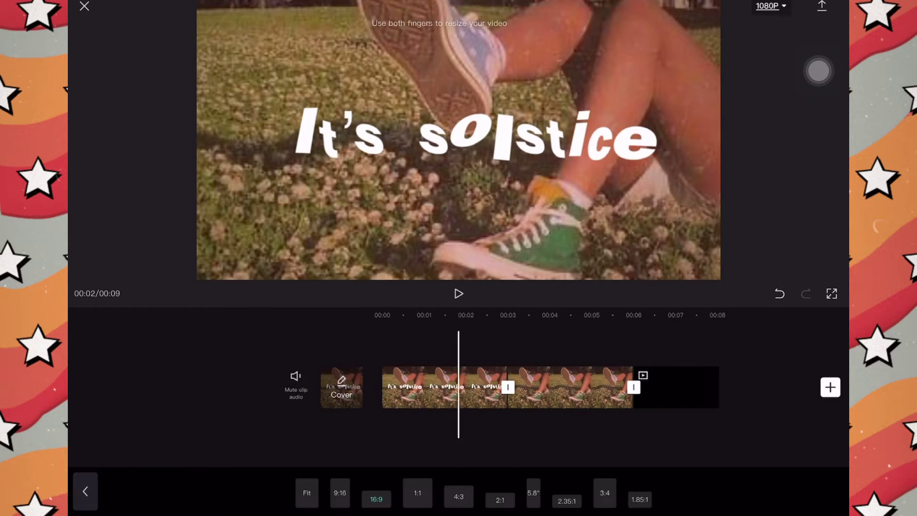
{"action": "scroll", "coordinate": [459, 387], "scroll_direction": "right", "scroll_amount": 2}
{"action": "left_click", "coordinate": [501, 387]}
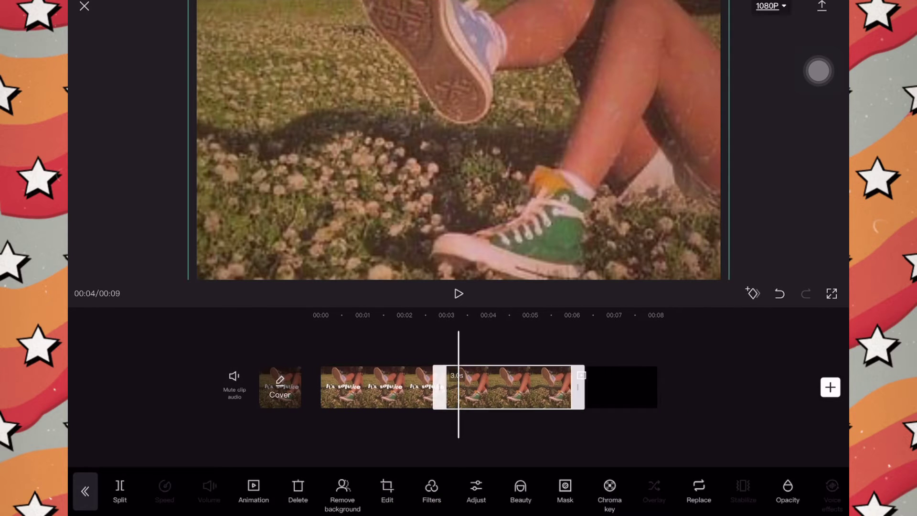
{"action": "left_click", "coordinate": [83, 490]}
Add a caption reading 'SUBSCRIBE' in capitals after the title
{"action": "left_click", "coordinate": [346, 492]}
{"action": "left_click", "coordinate": [139, 492]}
{"action": "type", "text": "Sub"}
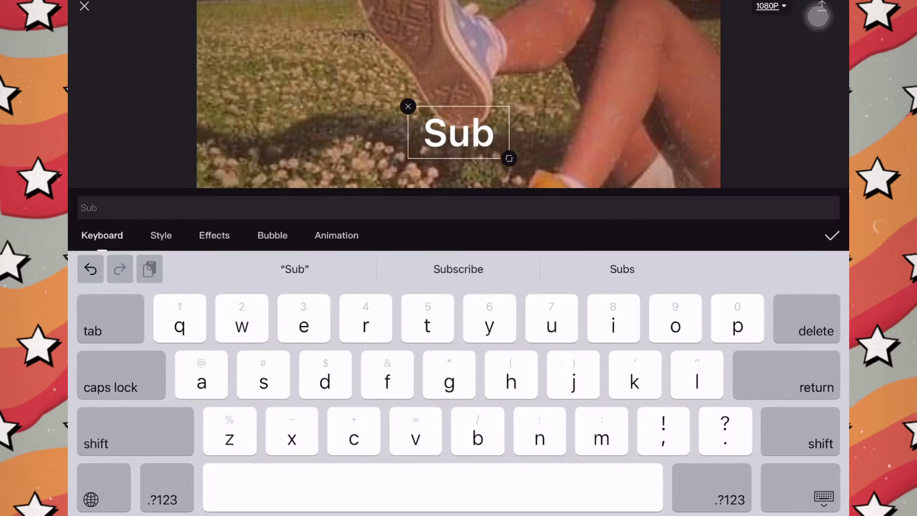
{"action": "type", "text": "scribe"}
{"action": "left_click", "coordinate": [831, 235]}
{"action": "left_click", "coordinate": [521, 413]}
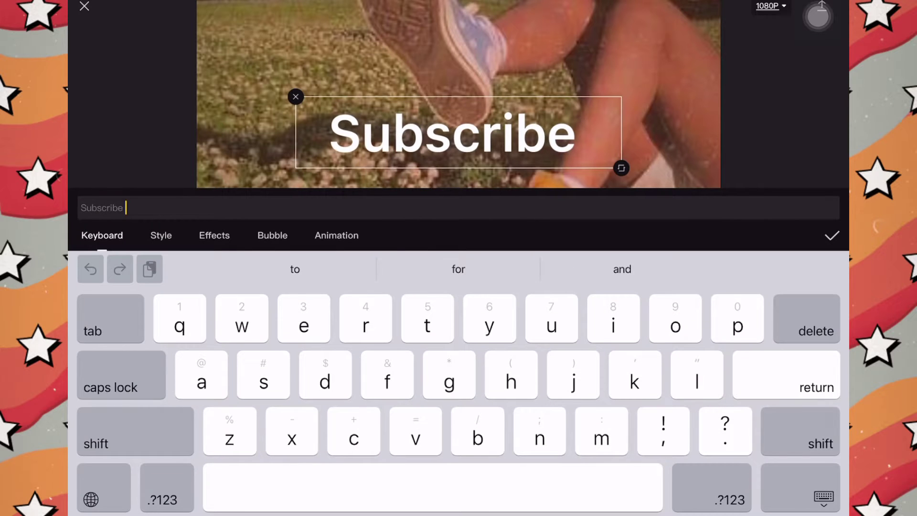
{"action": "key", "text": "BackSpace"}
{"action": "type", "text": "SUBSCR"}
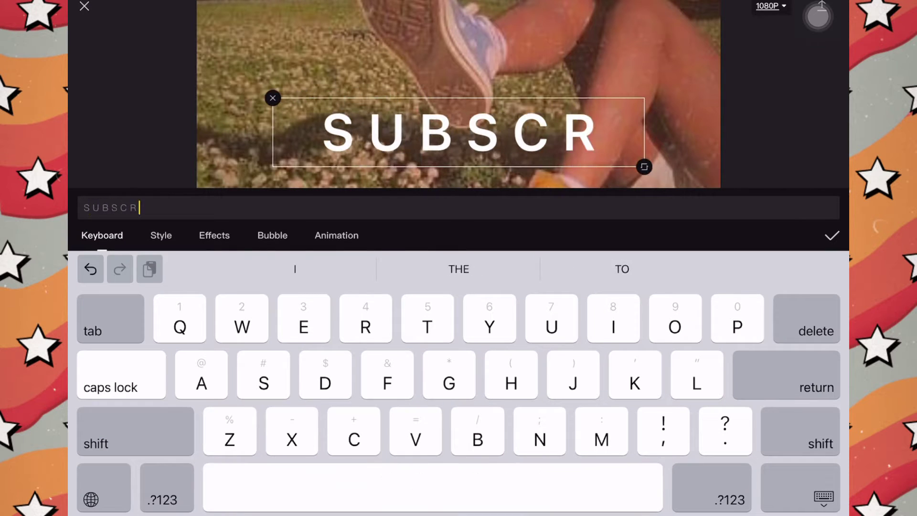
{"action": "type", "text": "IBE"}
{"action": "left_click", "coordinate": [831, 235]}
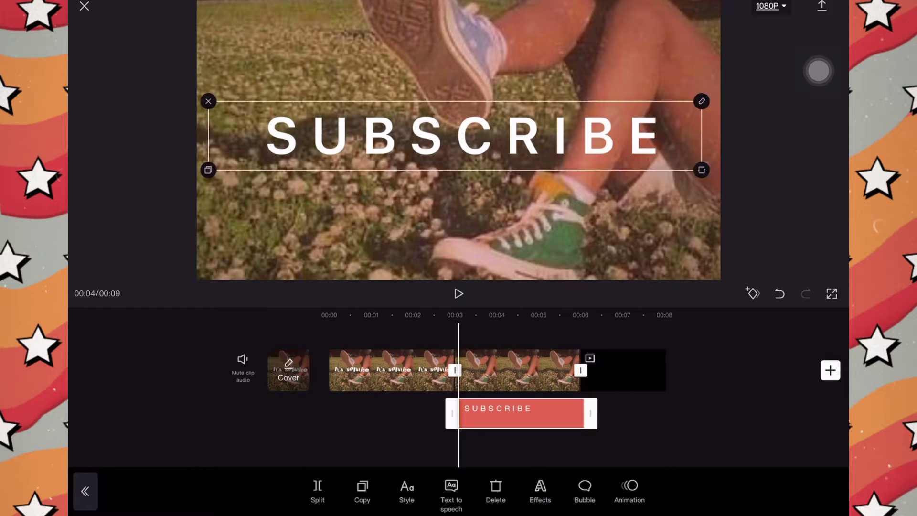
Shrink the SUBSCRIBE caption slightly and give it the Type 1 typing entrance
{"action": "left_click_drag", "start_coordinate": [702, 170], "coordinate": [667, 165]}
{"action": "left_click", "coordinate": [629, 490]}
{"action": "left_click", "coordinate": [831, 290]}
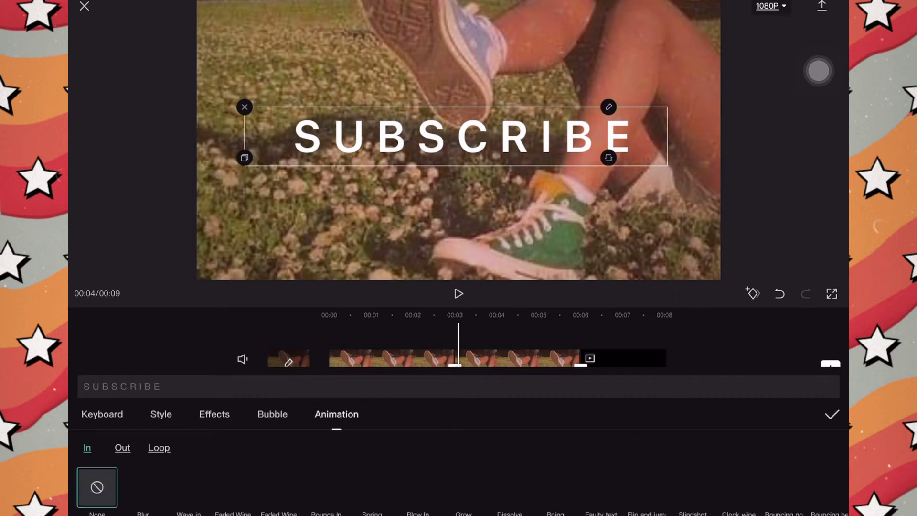
{"action": "left_click", "coordinate": [584, 489]}
{"action": "left_click", "coordinate": [336, 290]}
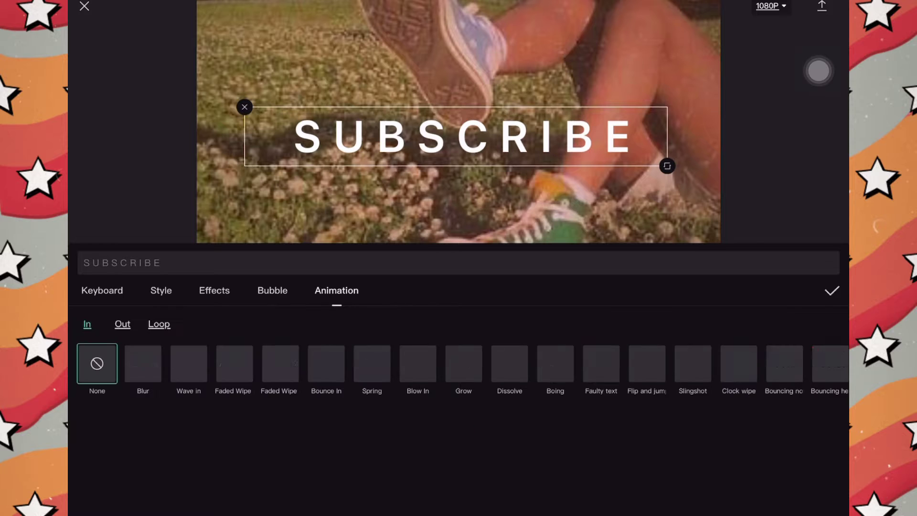
{"action": "left_click_drag", "start_coordinate": [478, 363], "coordinate": [268, 363]}
{"action": "left_click", "coordinate": [87, 324]}
{"action": "left_click_drag", "start_coordinate": [669, 363], "coordinate": [191, 363]}
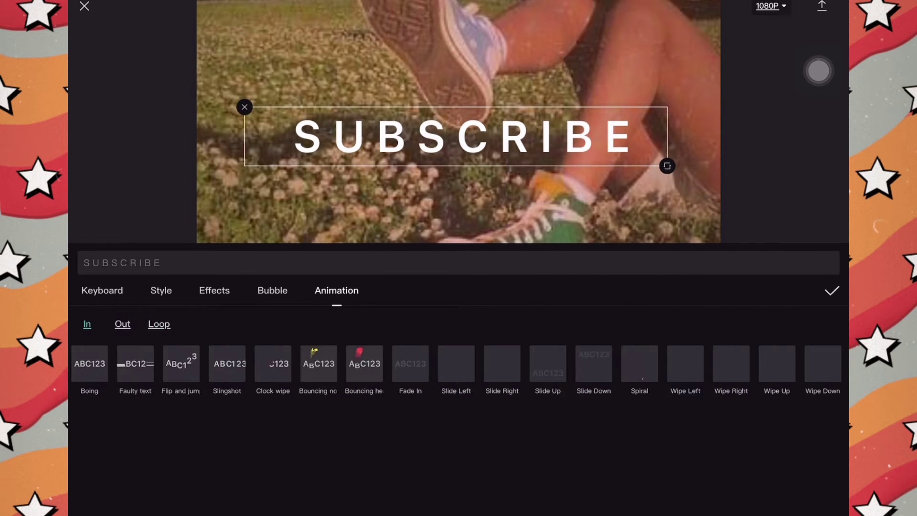
{"action": "left_click", "coordinate": [718, 364]}
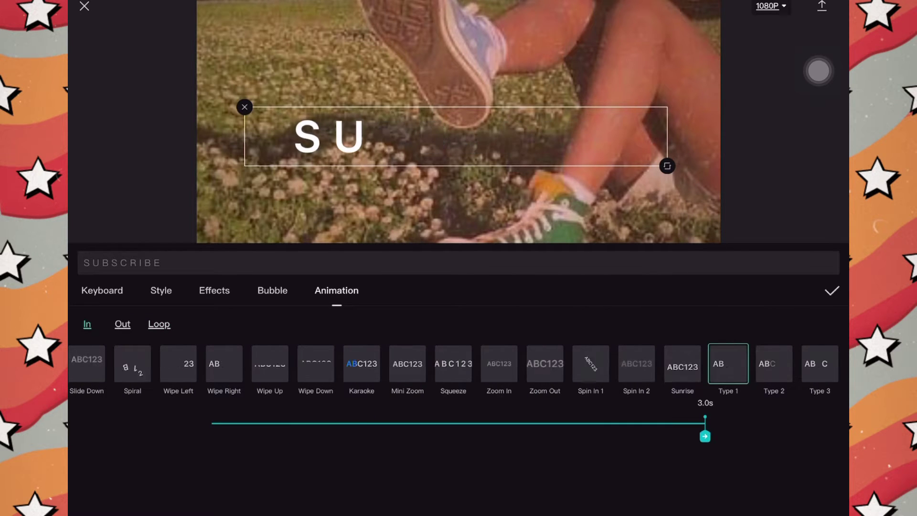
{"action": "left_click", "coordinate": [831, 291]}
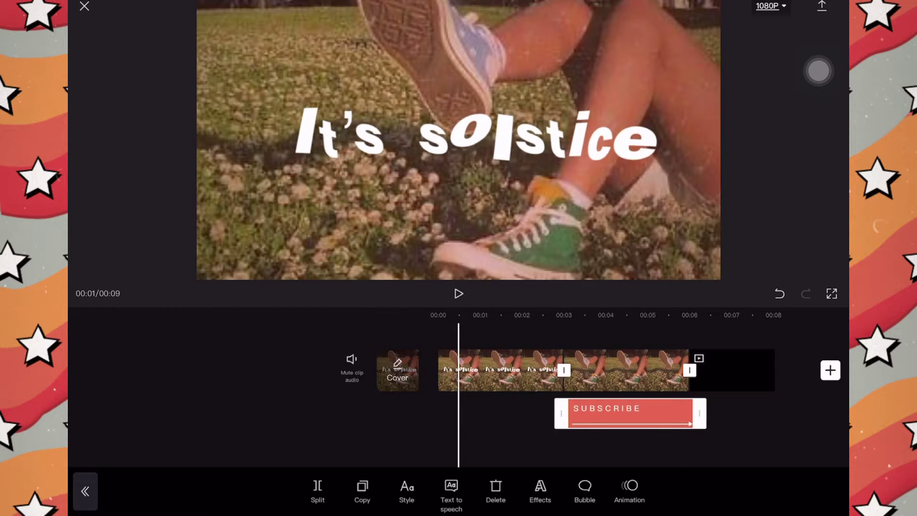
Delete the black ending clip and trim the last clip slightly shorter
{"action": "left_click_drag", "start_coordinate": [621, 370], "coordinate": [449, 370]}
{"action": "left_click", "coordinate": [449, 370]}
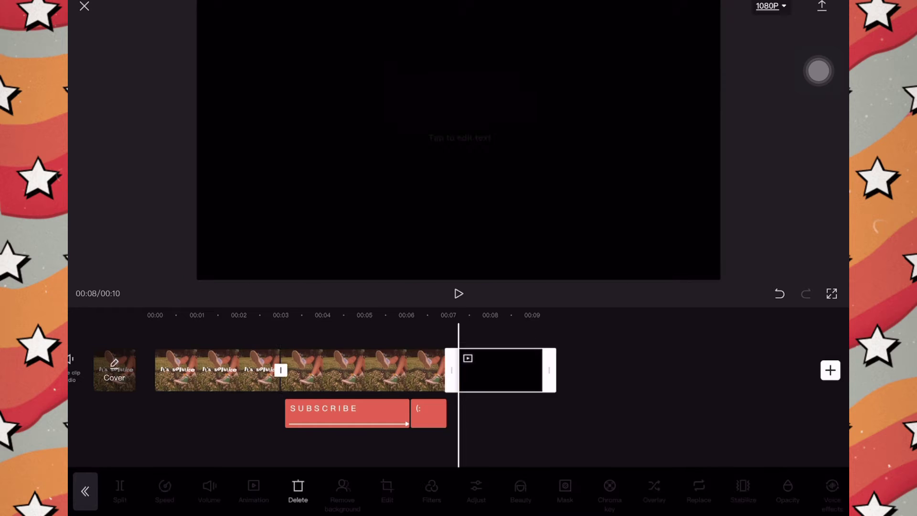
{"action": "left_click", "coordinate": [298, 489]}
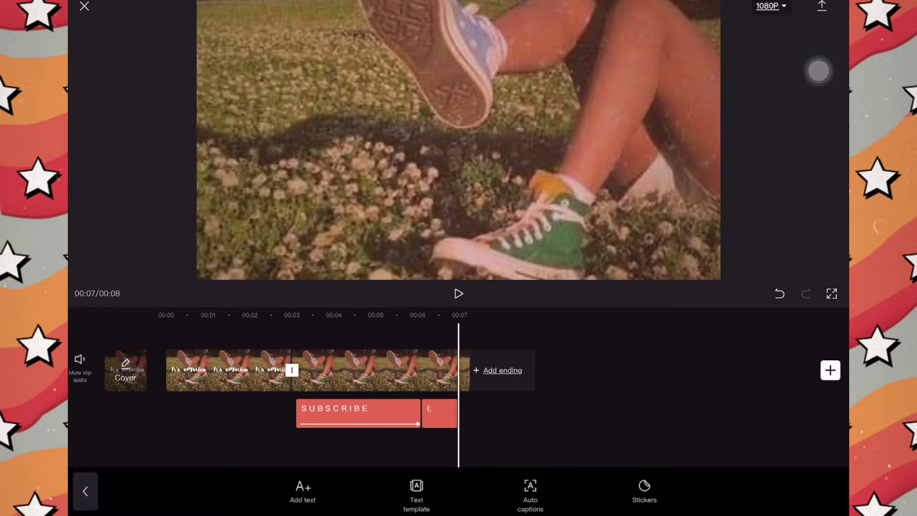
{"action": "left_click_drag", "start_coordinate": [472, 370], "coordinate": [463, 370]}
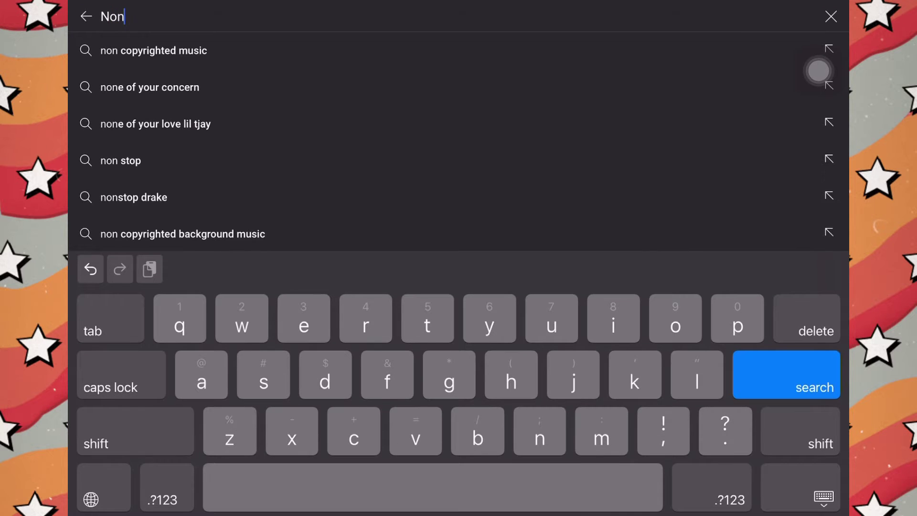
Search YouTube for 'non copyrighted music' and scroll through the results
{"action": "left_click", "coordinate": [818, 68]}
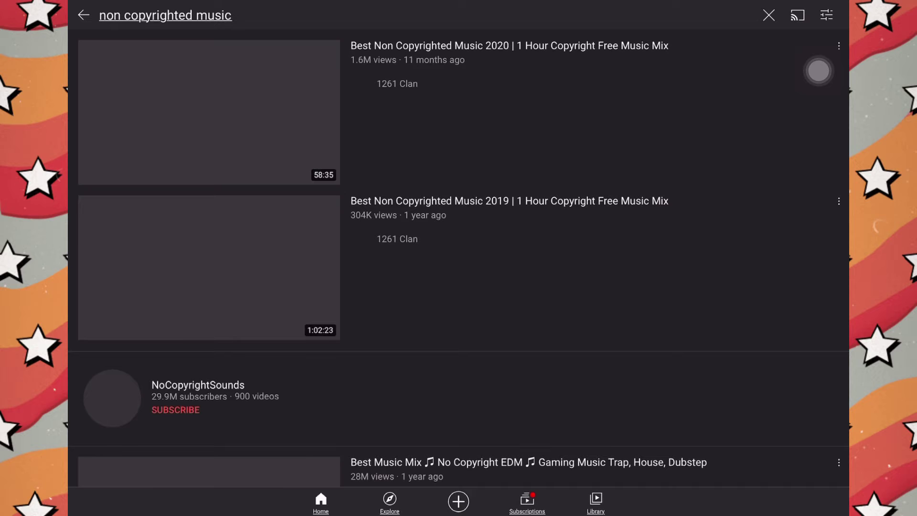
{"action": "scroll", "coordinate": [818, 70], "scroll_direction": "down", "scroll_amount": 5}
{"action": "scroll", "coordinate": [818, 71], "scroll_direction": "down", "scroll_amount": 5}
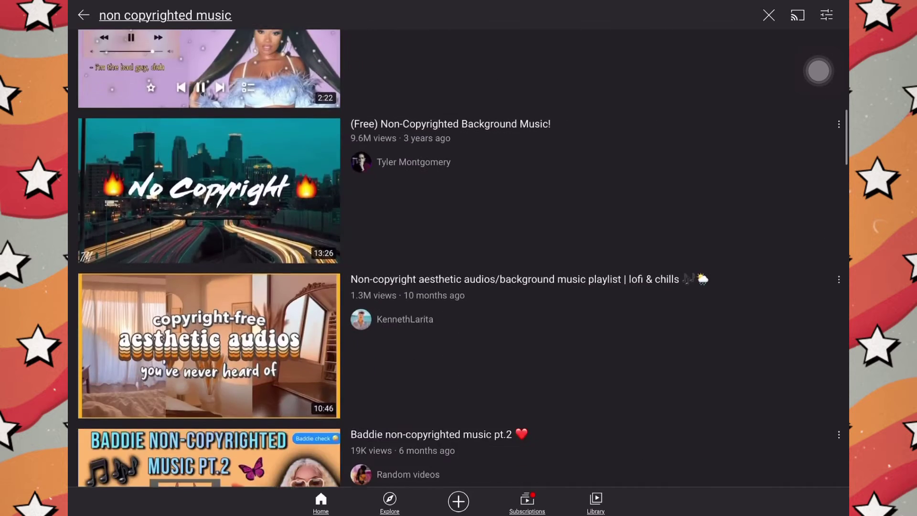
{"action": "scroll", "coordinate": [818, 70], "scroll_direction": "down", "scroll_amount": 5}
{"action": "scroll", "coordinate": [818, 70], "scroll_direction": "down", "scroll_amount": 5}
{"action": "scroll", "coordinate": [818, 71], "scroll_direction": "down", "scroll_amount": 5}
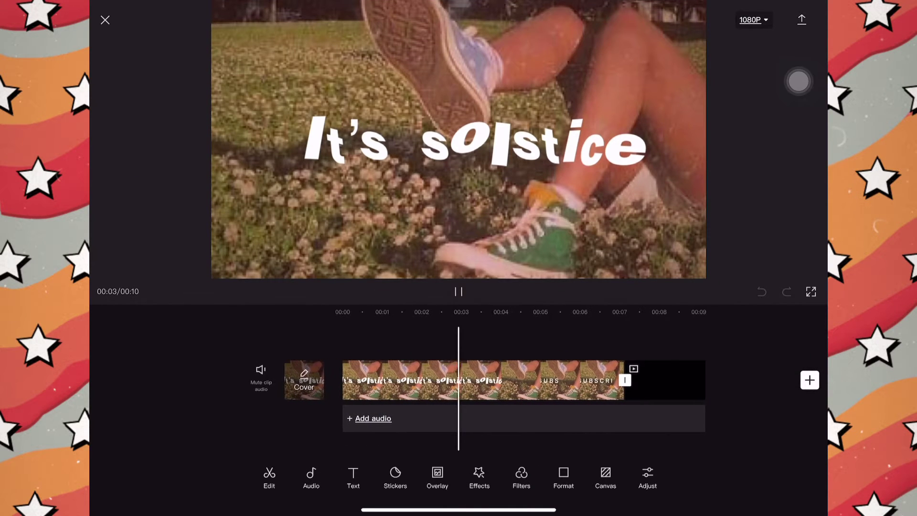
Pause the preview and apply the Shake 3 animation to the SUBSCRIBE clip
{"action": "key", "text": "space"}
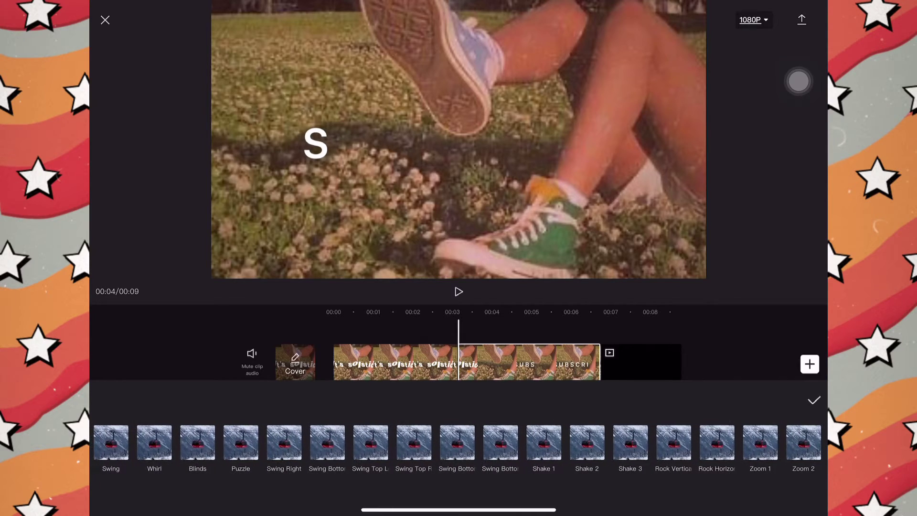
{"action": "left_click", "coordinate": [630, 442]}
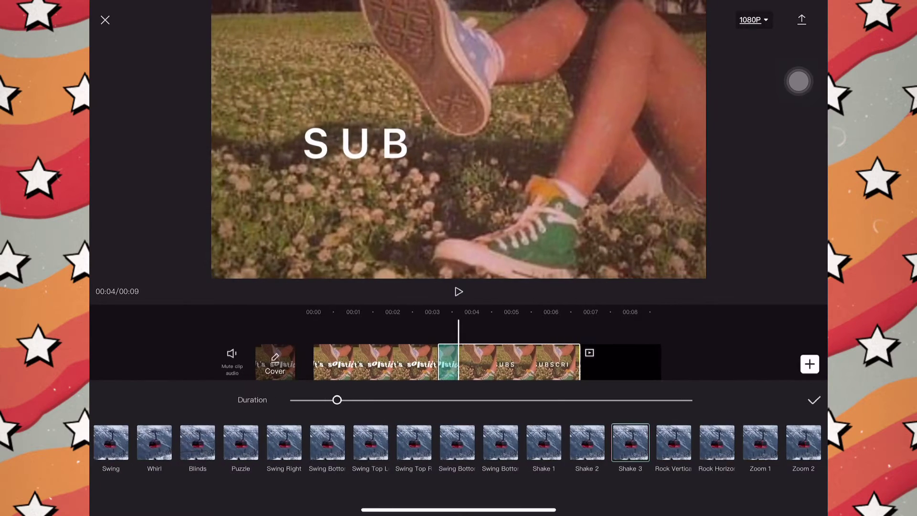
{"action": "left_click", "coordinate": [813, 400]}
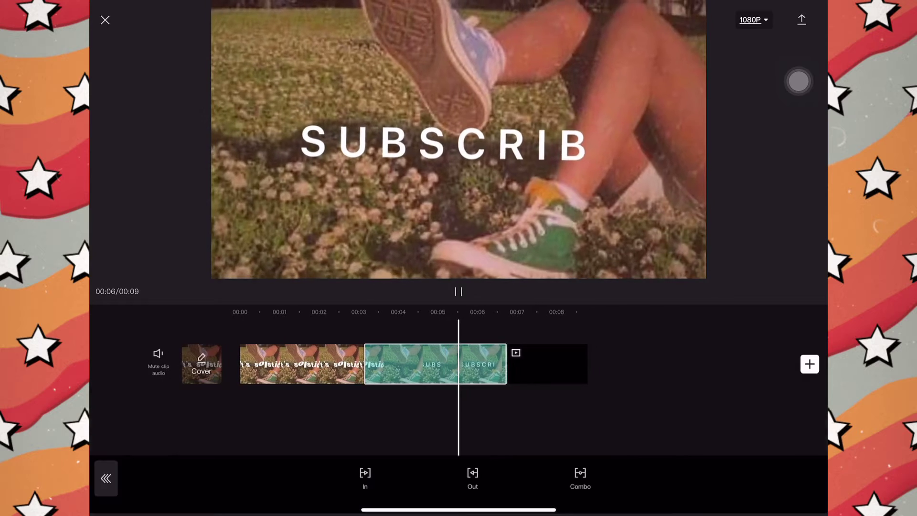
{"action": "left_click", "coordinate": [106, 478]}
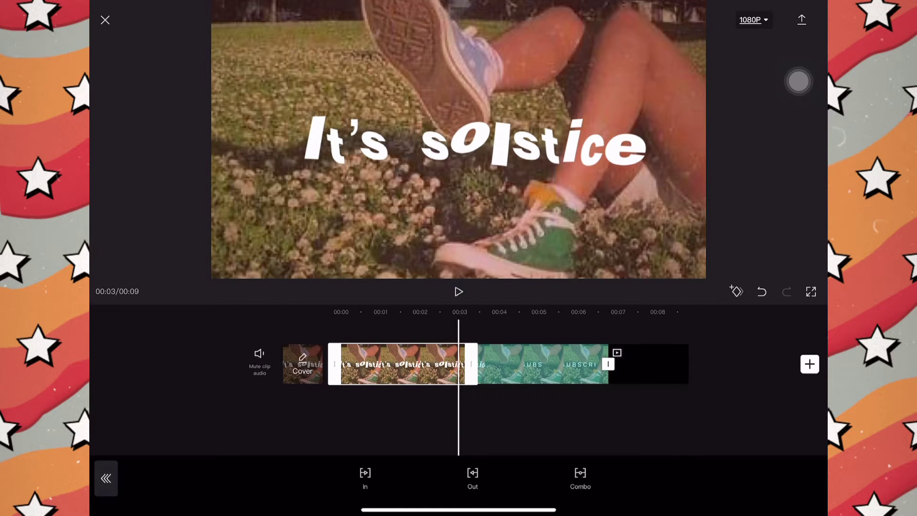
Give the It's solstice clip a Spin Up 1 entrance animation
{"action": "left_click", "coordinate": [364, 477]}
{"action": "left_click", "coordinate": [633, 442]}
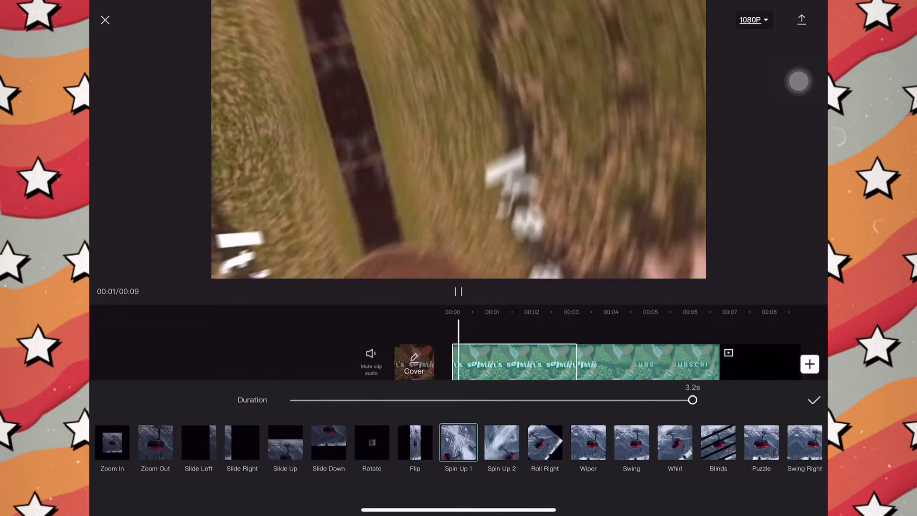
{"action": "left_click", "coordinate": [813, 400]}
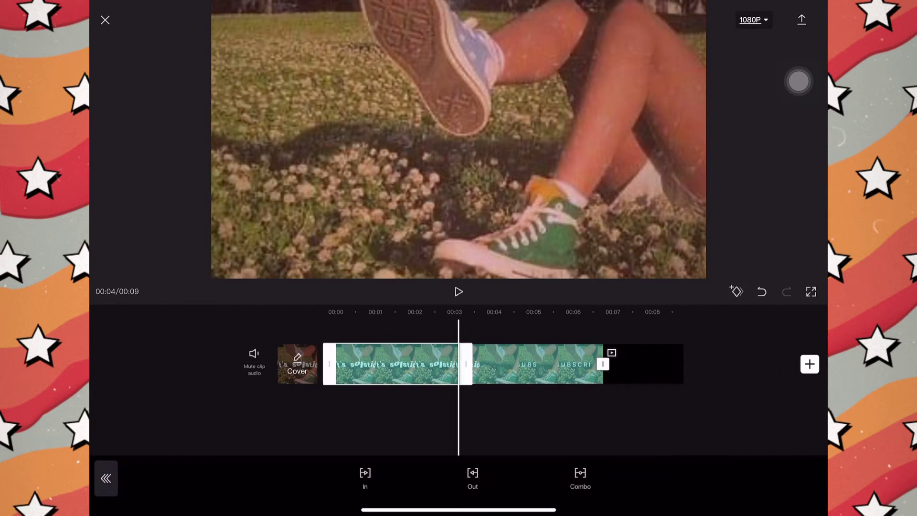
Add the top-right Camera transition at the first cut
{"action": "left_click", "coordinate": [459, 364]}
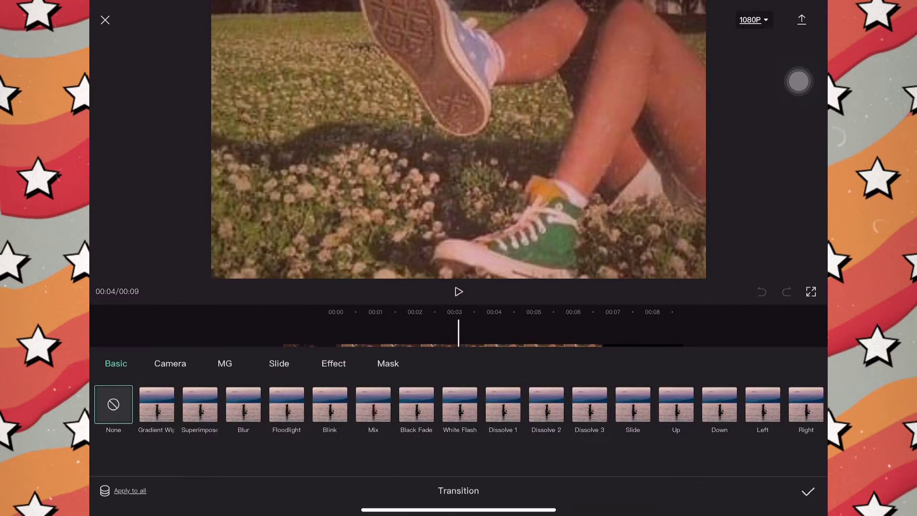
{"action": "left_click", "coordinate": [225, 363]}
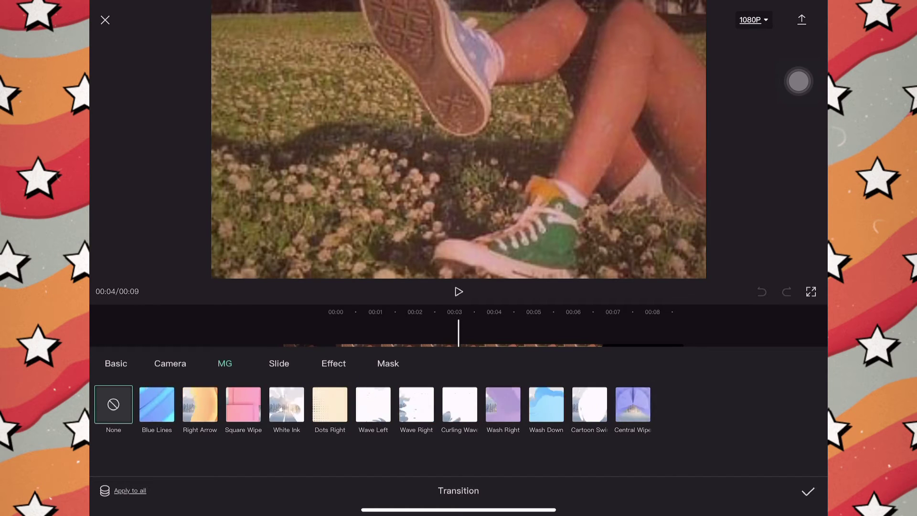
{"action": "left_click", "coordinate": [170, 363]}
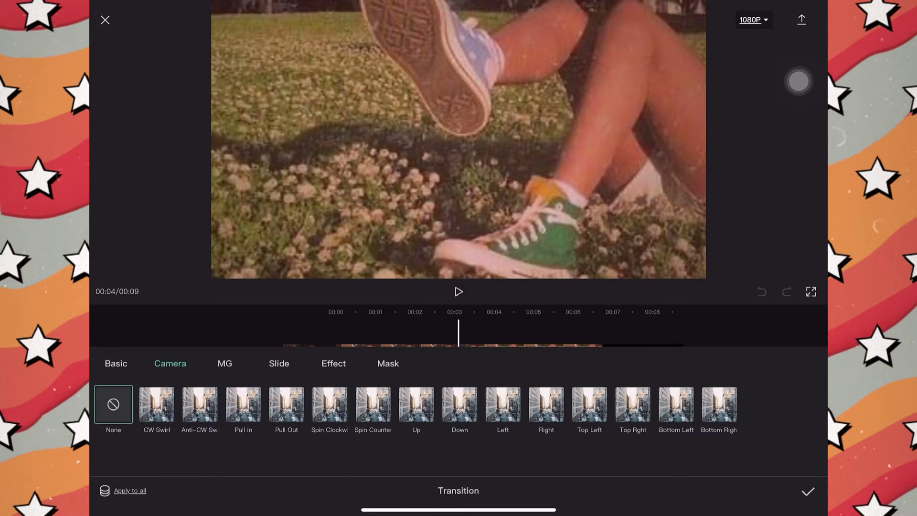
{"action": "left_click", "coordinate": [632, 404]}
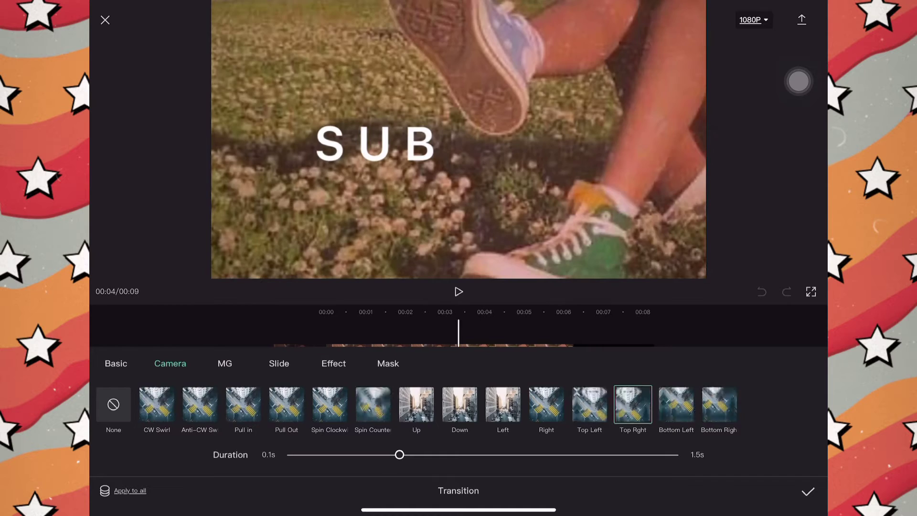
{"action": "left_click", "coordinate": [808, 490]}
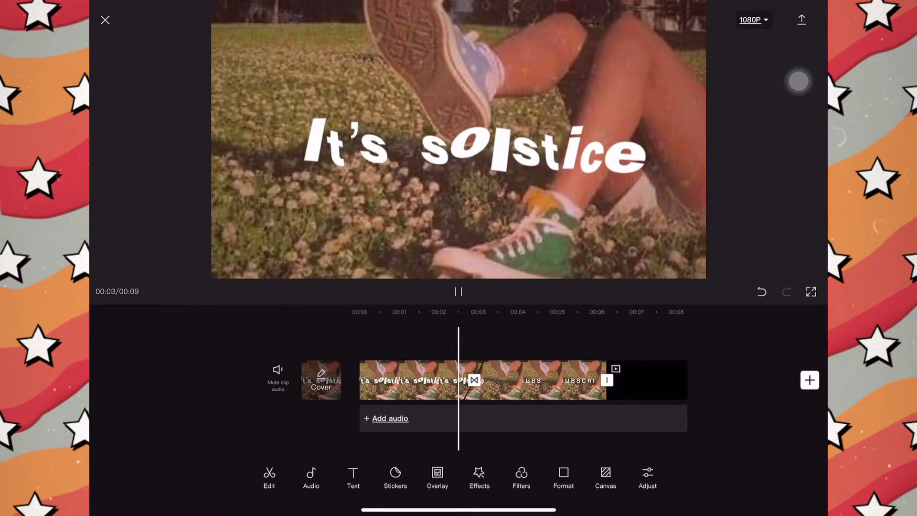
Check the text animation, then browse Camera transitions for the next cut
{"action": "left_click", "coordinate": [458, 291]}
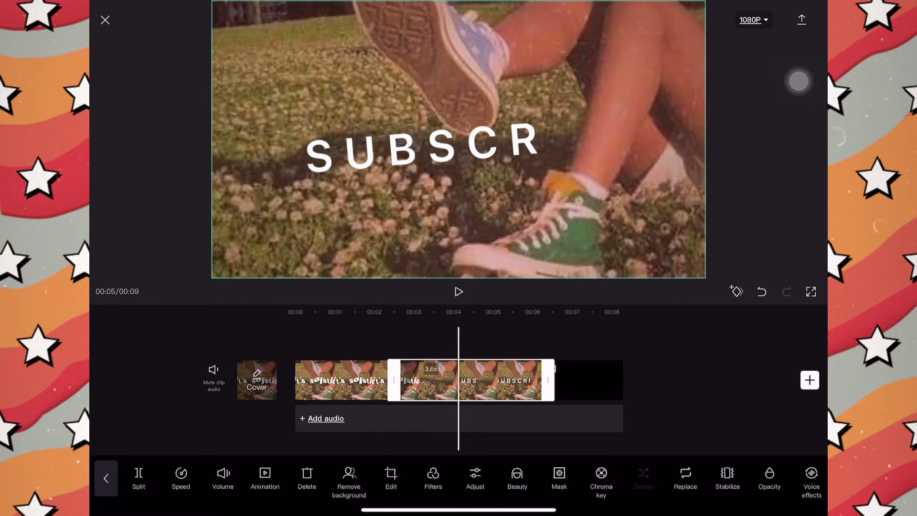
{"action": "left_click", "coordinate": [408, 377]}
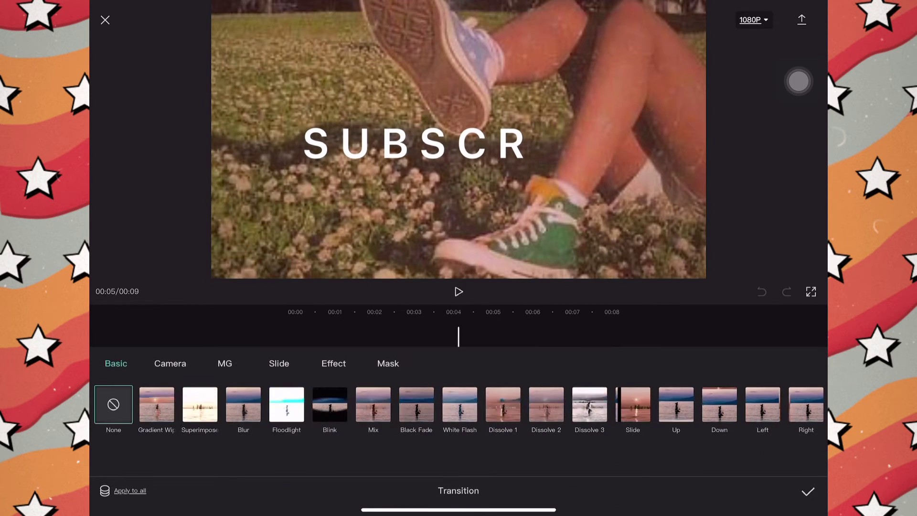
{"action": "left_click", "coordinate": [170, 363]}
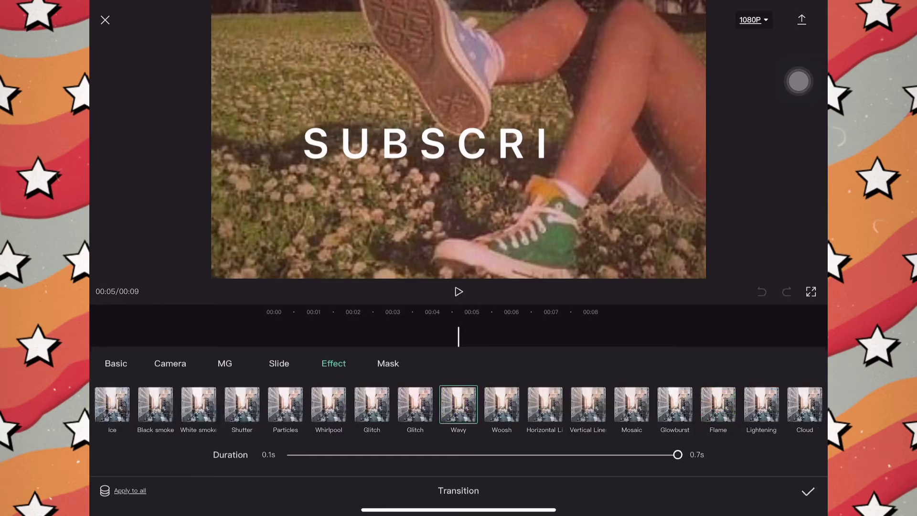
Confirm the Wavy transition and apply the Film 4 retro effect
{"action": "left_click", "coordinate": [807, 491]}
{"action": "left_click", "coordinate": [430, 487]}
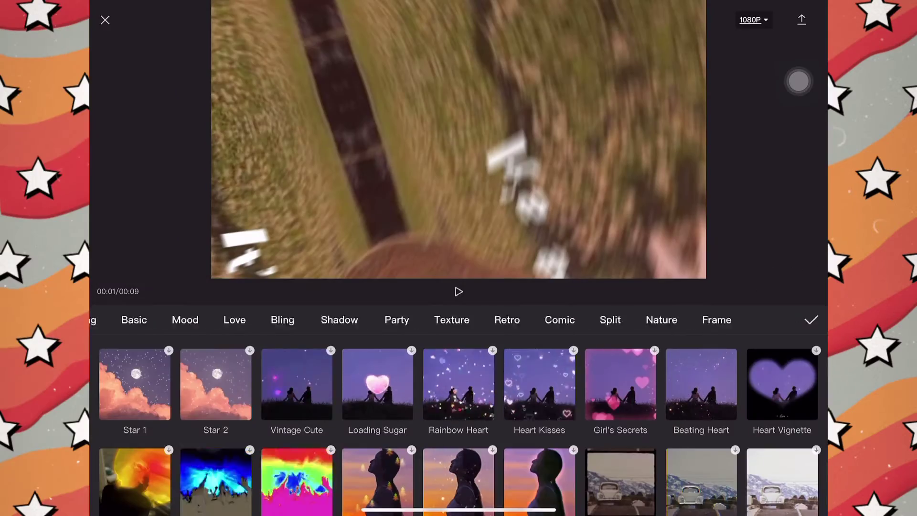
{"action": "left_click", "coordinate": [506, 319]}
{"action": "left_click", "coordinate": [458, 385]}
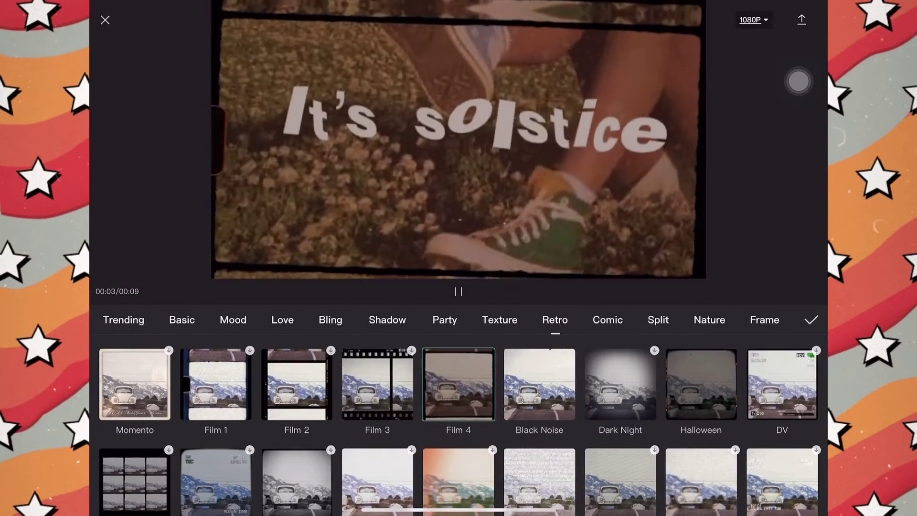
{"action": "left_click", "coordinate": [811, 320]}
Add the Retro Cam 1 effect and stretch it to the video's full length
{"action": "left_click", "coordinate": [310, 482]}
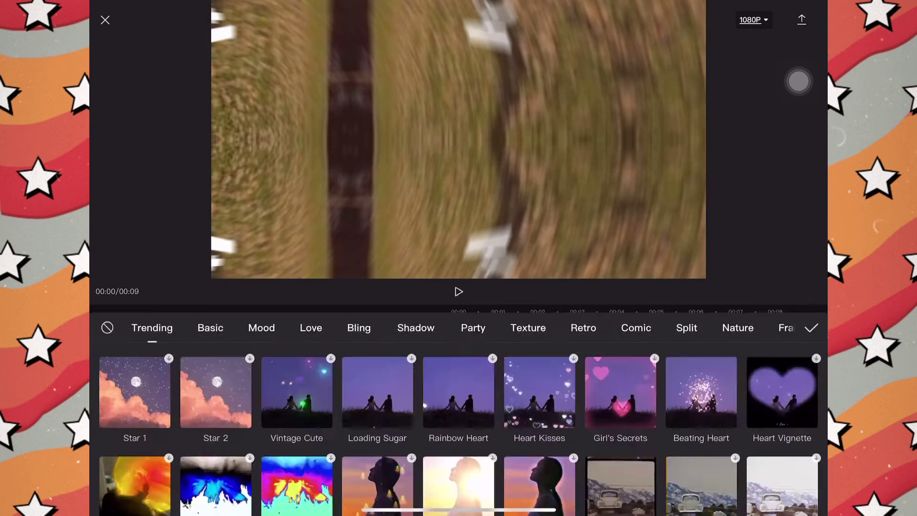
{"action": "left_click", "coordinate": [581, 328]}
{"action": "scroll", "coordinate": [459, 406], "scroll_direction": "down", "scroll_amount": 3}
{"action": "scroll", "coordinate": [459, 406], "scroll_direction": "down", "scroll_amount": 3}
{"action": "left_click", "coordinate": [539, 420]}
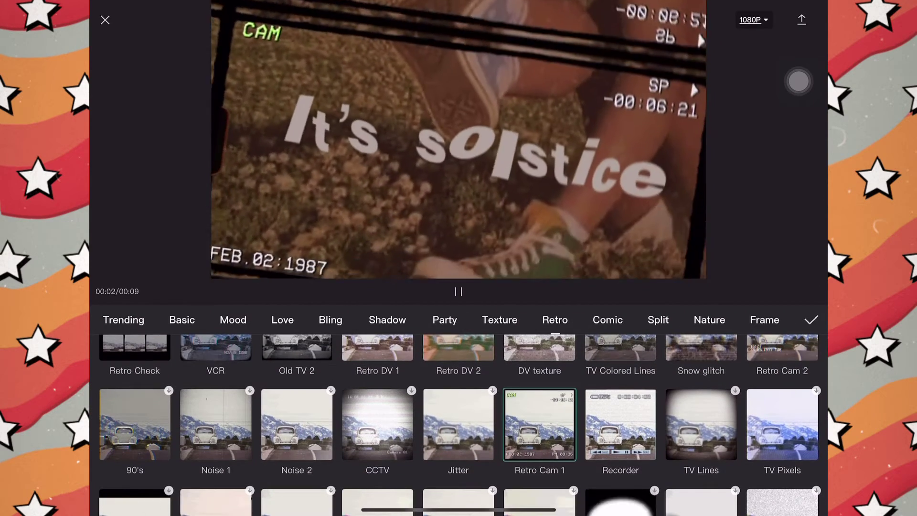
{"action": "left_click", "coordinate": [811, 320]}
{"action": "left_click", "coordinate": [573, 405]}
{"action": "left_click", "coordinate": [517, 436]}
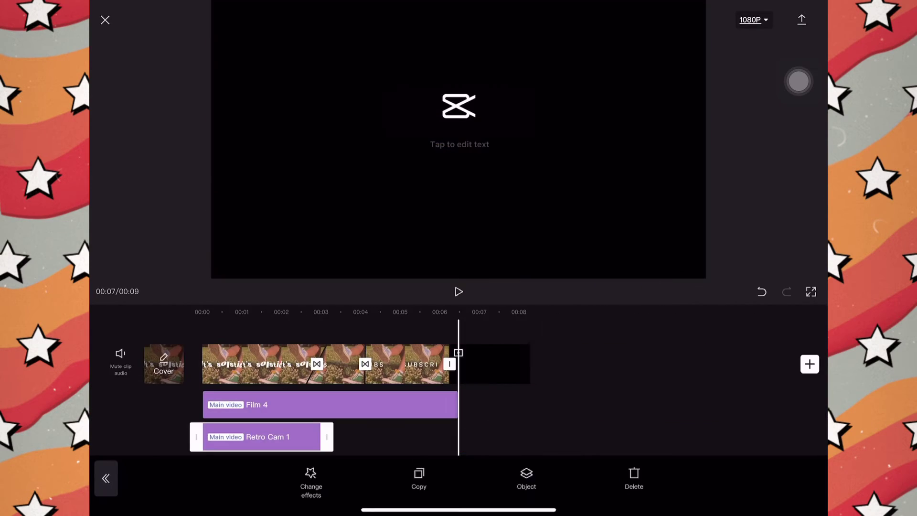
{"action": "left_click_drag", "start_coordinate": [328, 436], "coordinate": [459, 436]}
Add the Black Noise retro effect
{"action": "left_click", "coordinate": [473, 478]}
{"action": "left_click", "coordinate": [583, 319]}
{"action": "left_click", "coordinate": [539, 382]}
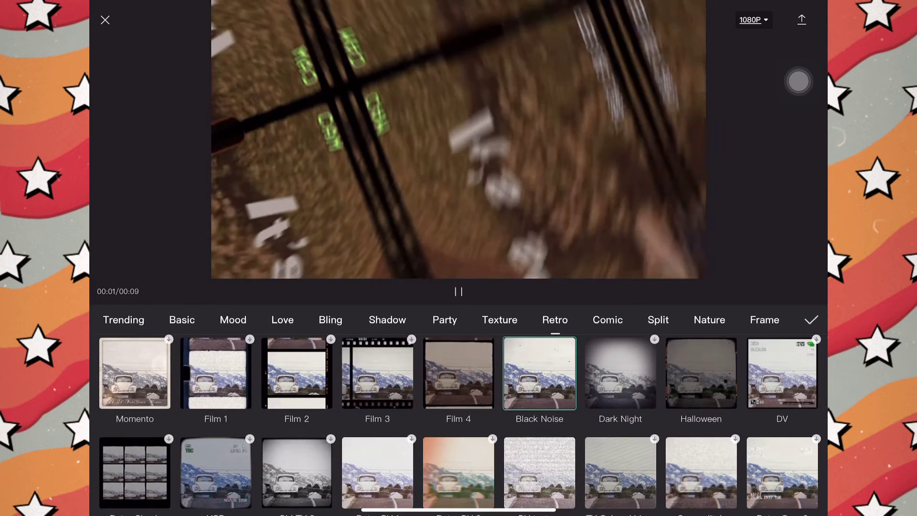
{"action": "left_click", "coordinate": [811, 320]}
Select the logo ending clip, then revisit the transition choices at a cut
{"action": "left_click", "coordinate": [745, 364]}
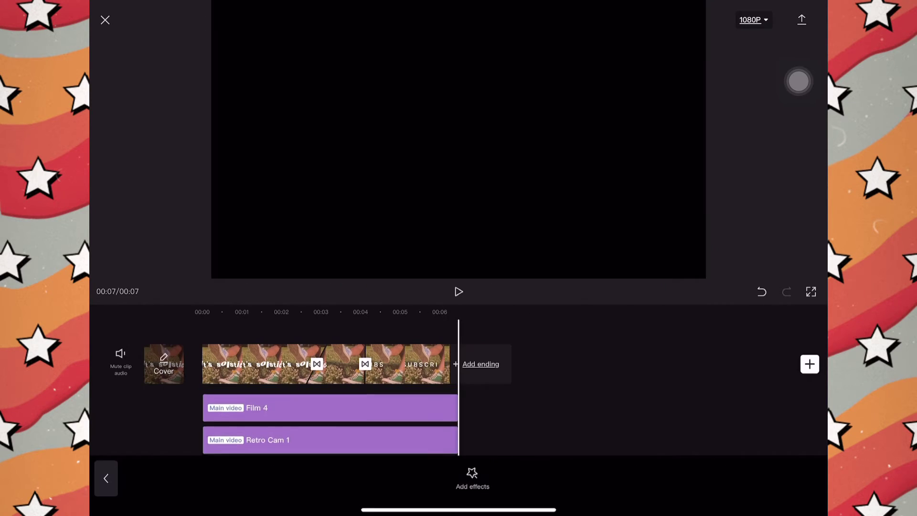
{"action": "scroll", "coordinate": [458, 382], "scroll_direction": "left", "scroll_amount": 10}
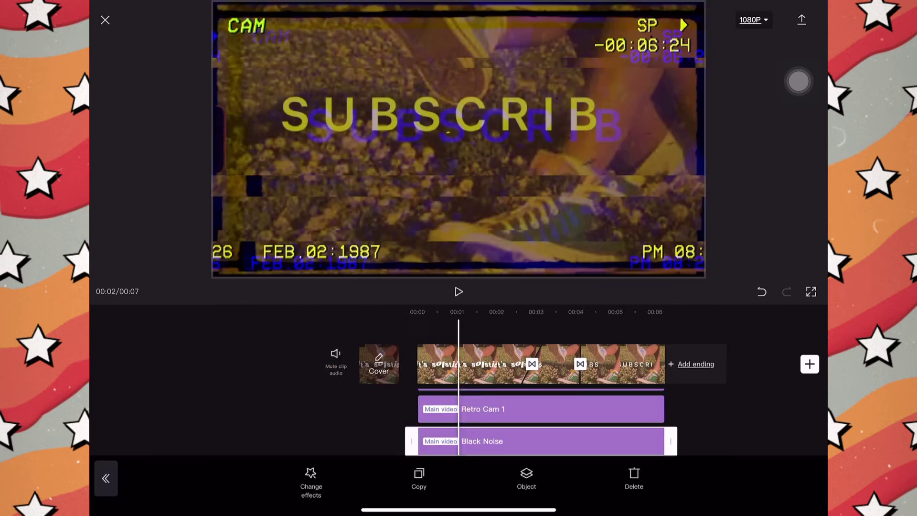
{"action": "left_click", "coordinate": [509, 363]}
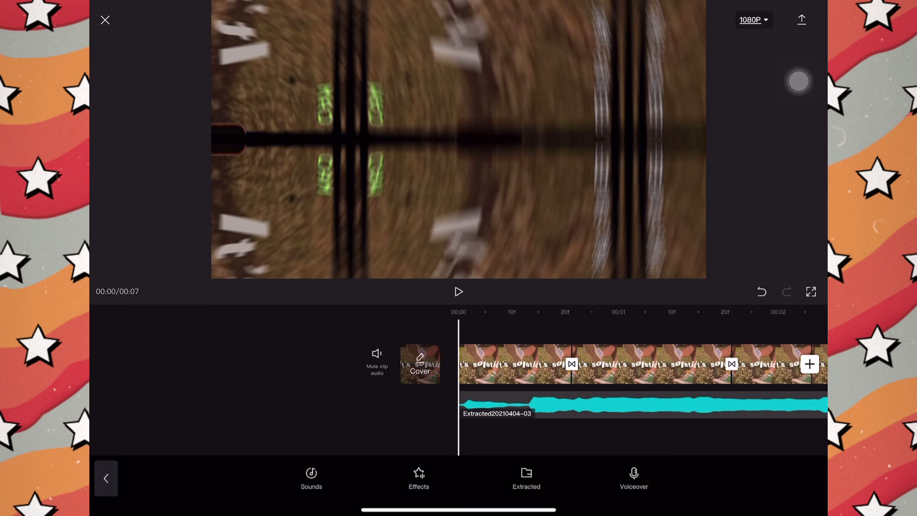
Check the 1080p, 30 fps export settings, export, and return to projects
{"action": "left_click", "coordinate": [754, 20]}
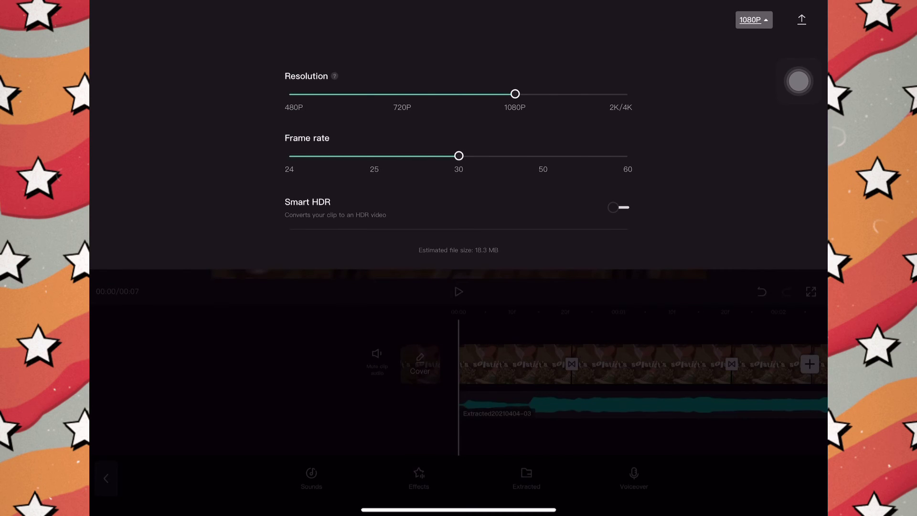
{"action": "left_click", "coordinate": [754, 20]}
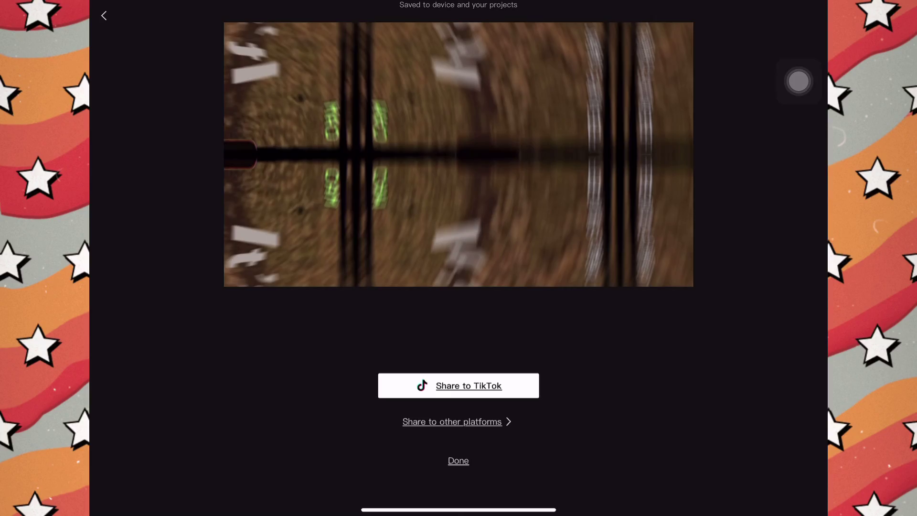
{"action": "left_click", "coordinate": [458, 460]}
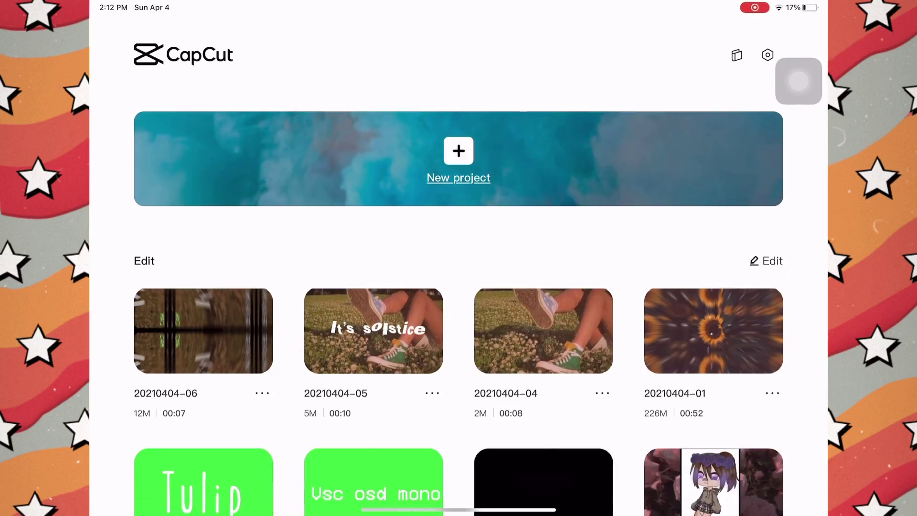